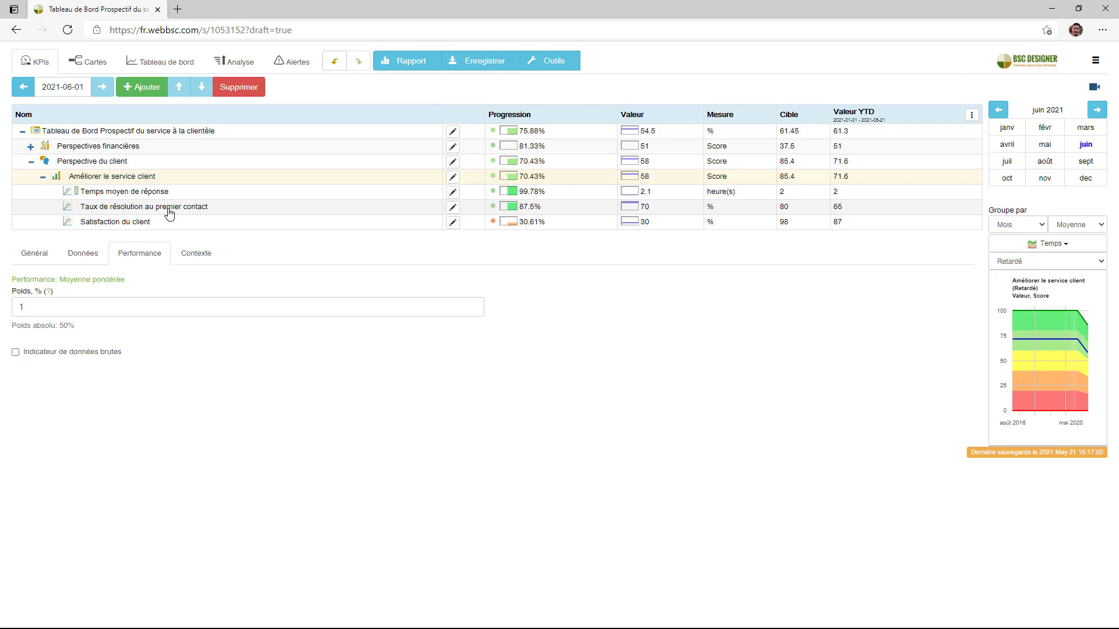
# Examine the performance weights of the Temps moyen de réponse, Satisfaction du client and Taux de résolution au premier contact indicators
pyautogui.click(78, 196)
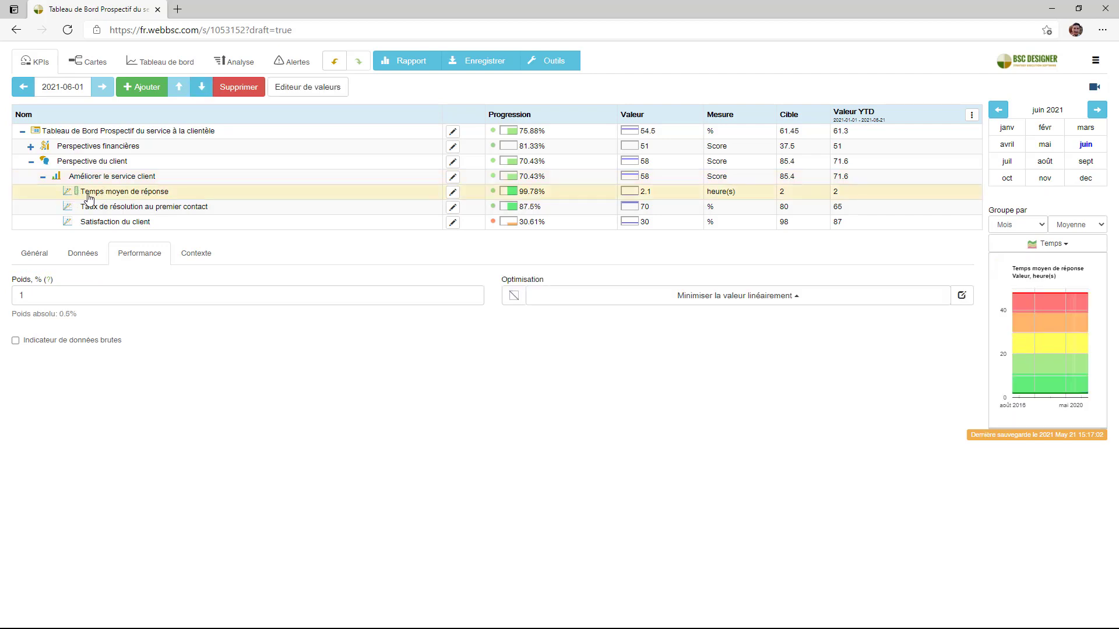
pyautogui.click(70, 228)
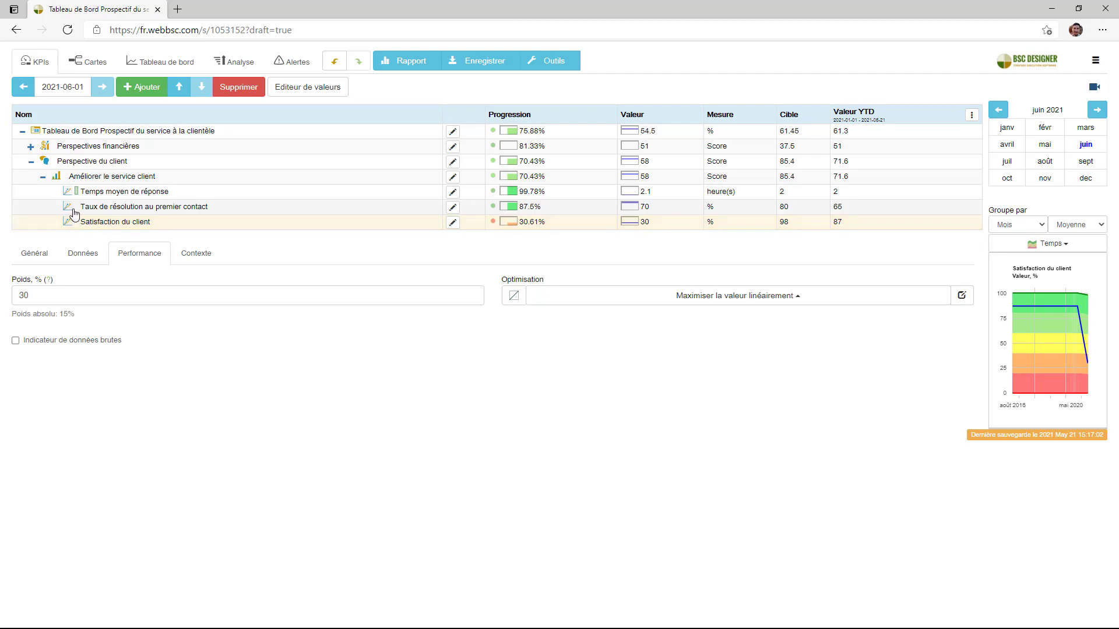
pyautogui.click(74, 210)
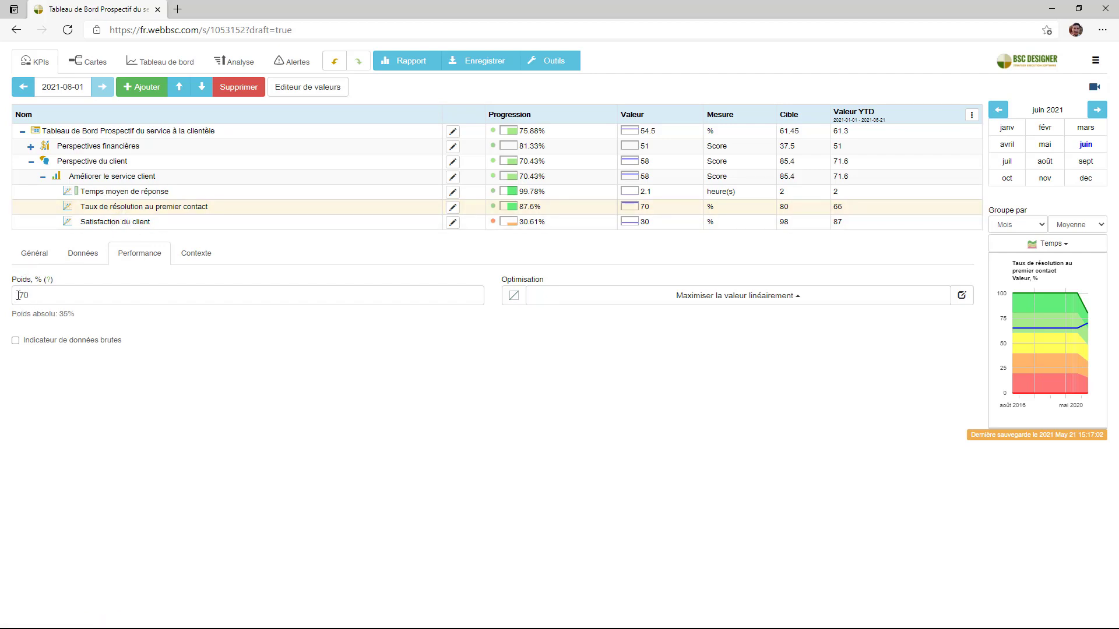
pyautogui.moveTo(18, 296); pyautogui.dragTo(44, 294)
pyautogui.click(44, 294)
pyautogui.click(91, 227)
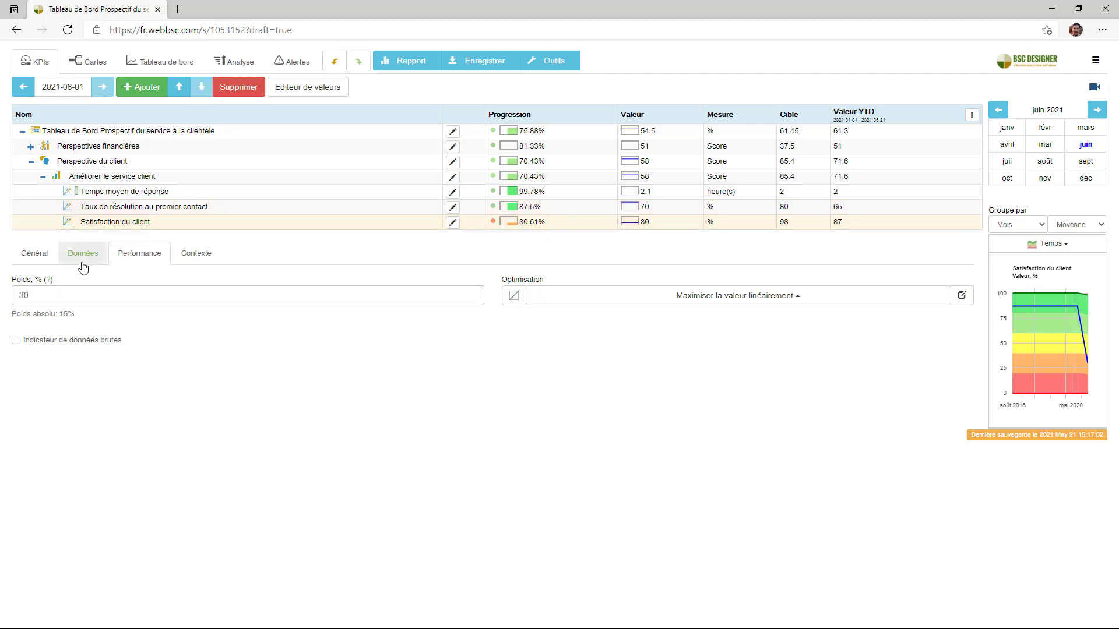
pyautogui.doubleClick(22, 299)
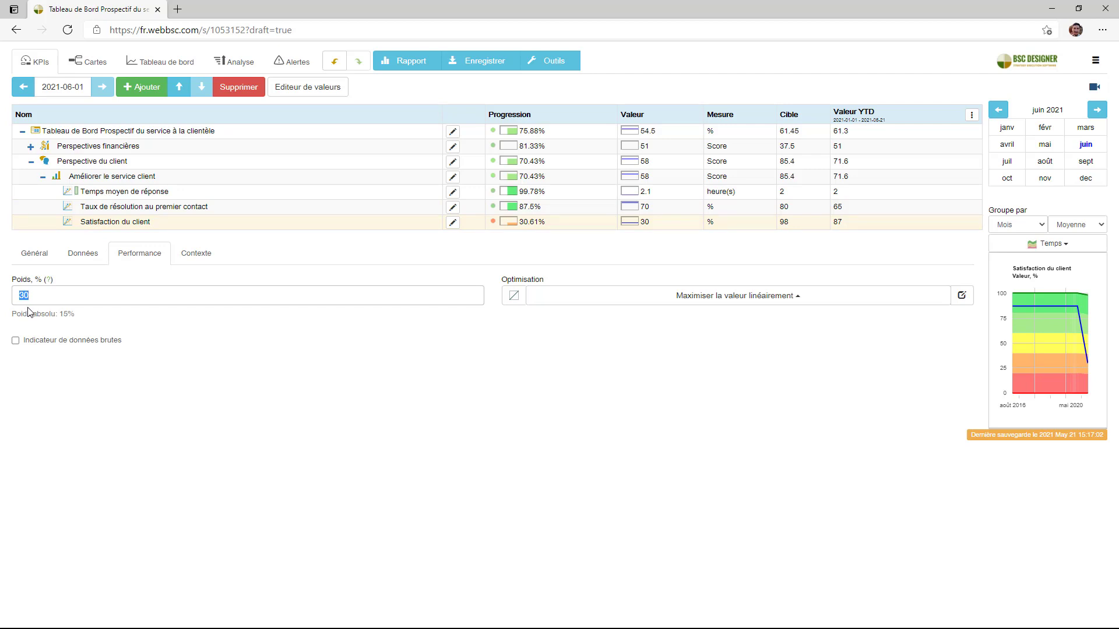
pyautogui.click(28, 312)
# Review the performance calculation methods available for the Améliorer le service client goal without changing the method
pyautogui.click(200, 179)
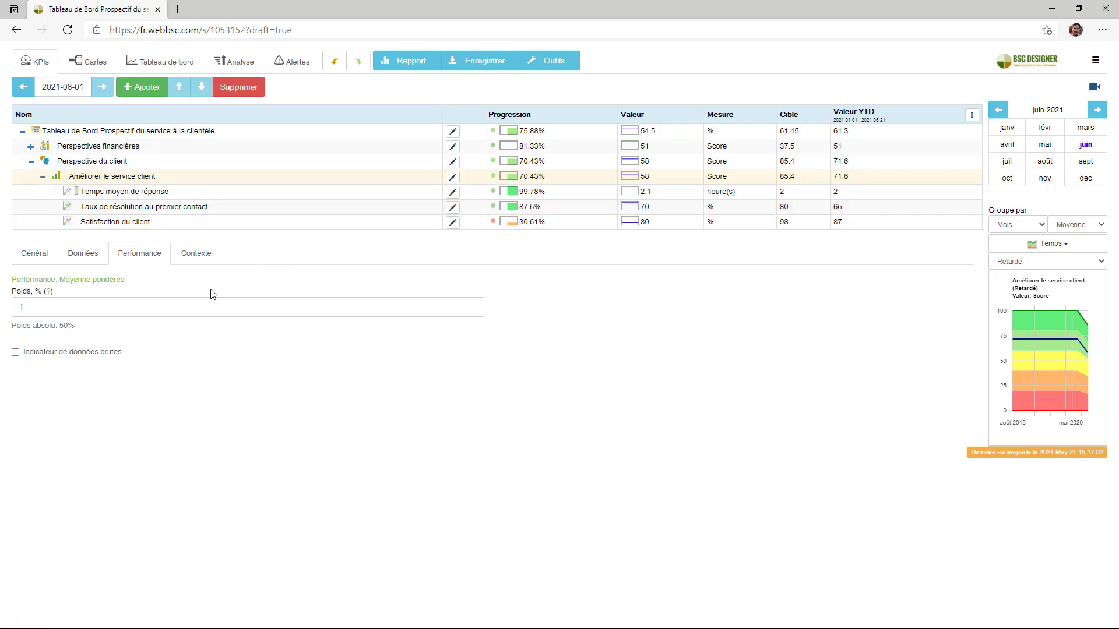
pyautogui.click(136, 263)
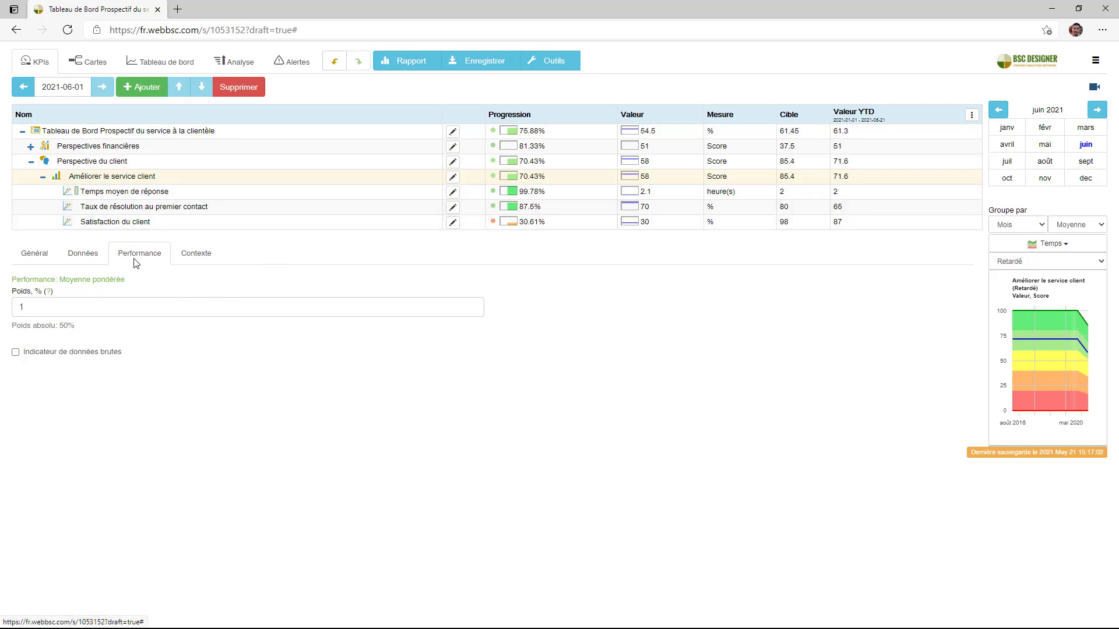
pyautogui.click(100, 286)
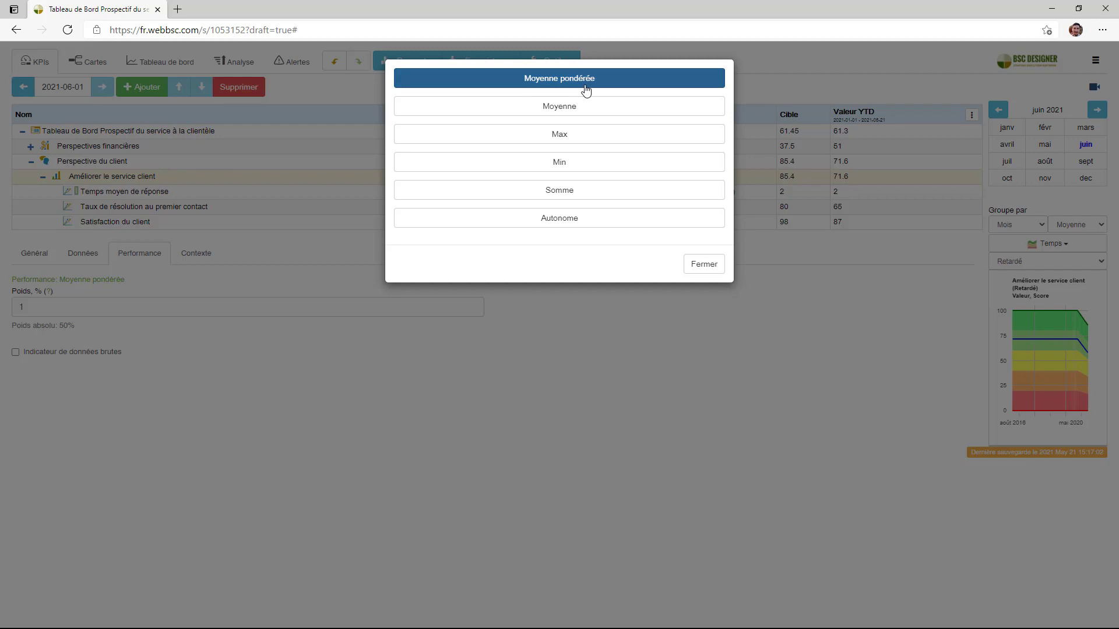
pyautogui.click(697, 269)
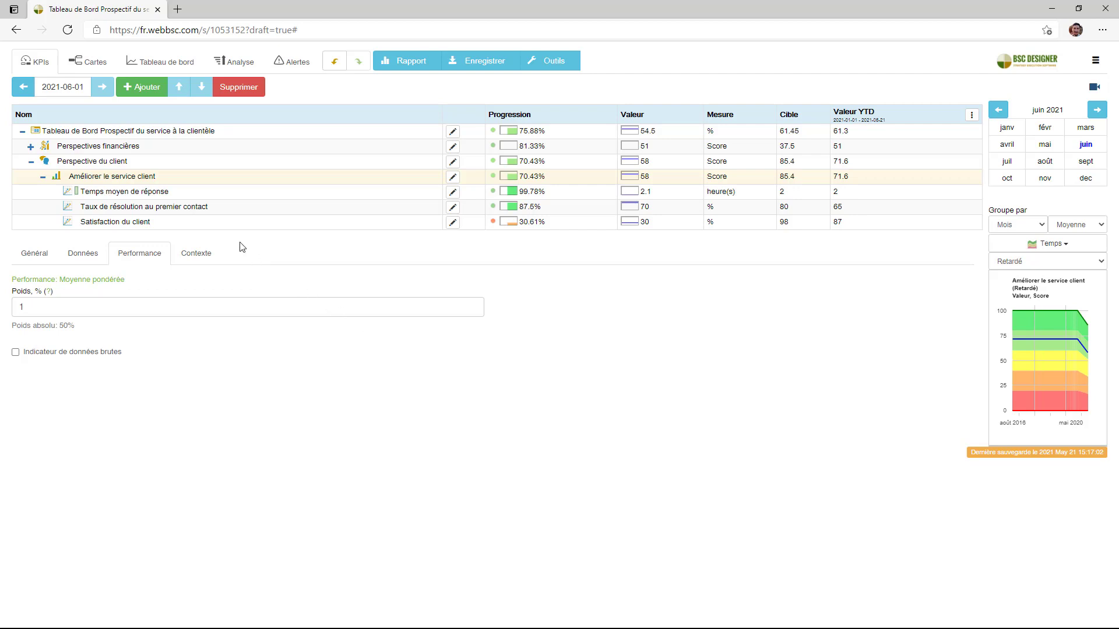
# Compare the weight of Satisfaction du client with that of Taux de résolution au premier contact
pyautogui.click(209, 226)
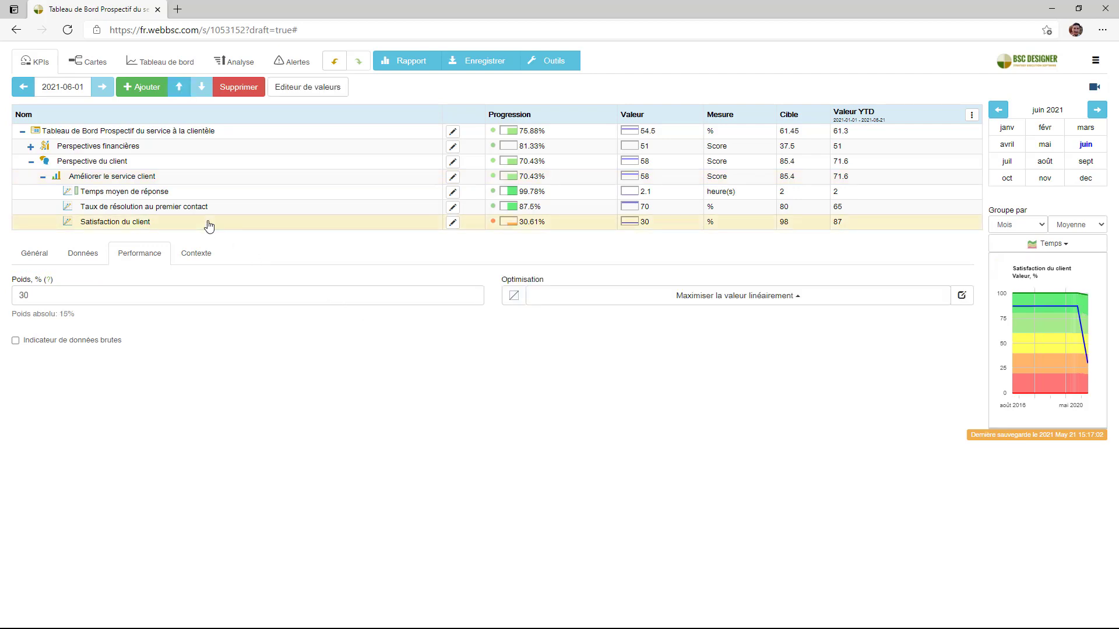
pyautogui.click(209, 209)
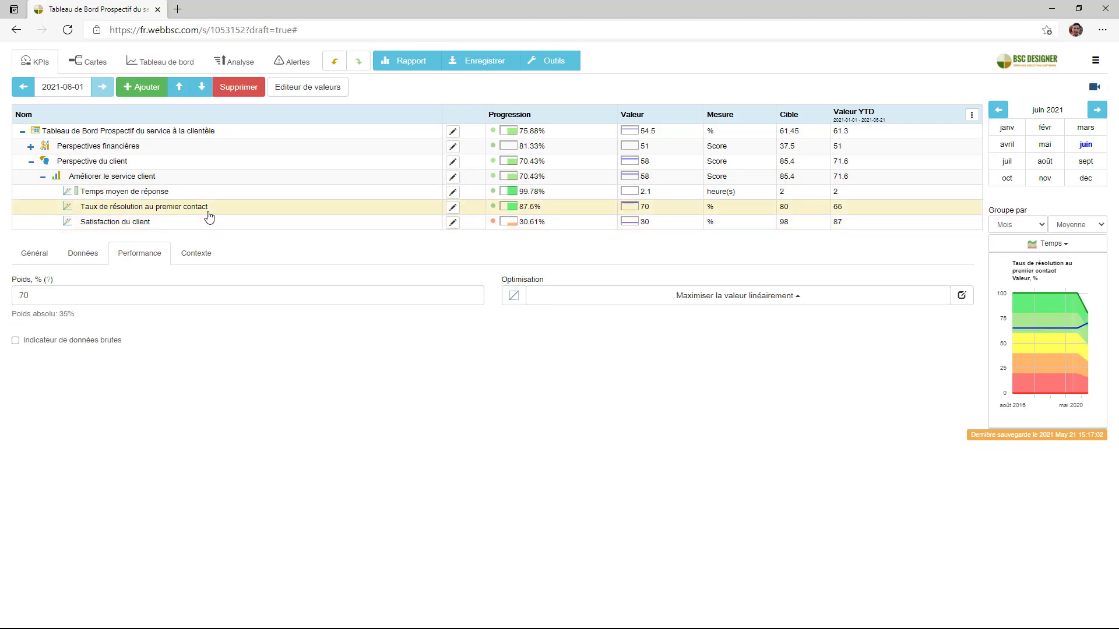
pyautogui.doubleClick(33, 296)
pyautogui.click(36, 301)
# Examine the relative and absolute weights of Satisfaction du client, and the weights of its parent goal Améliorer le service client
pyautogui.click(155, 225)
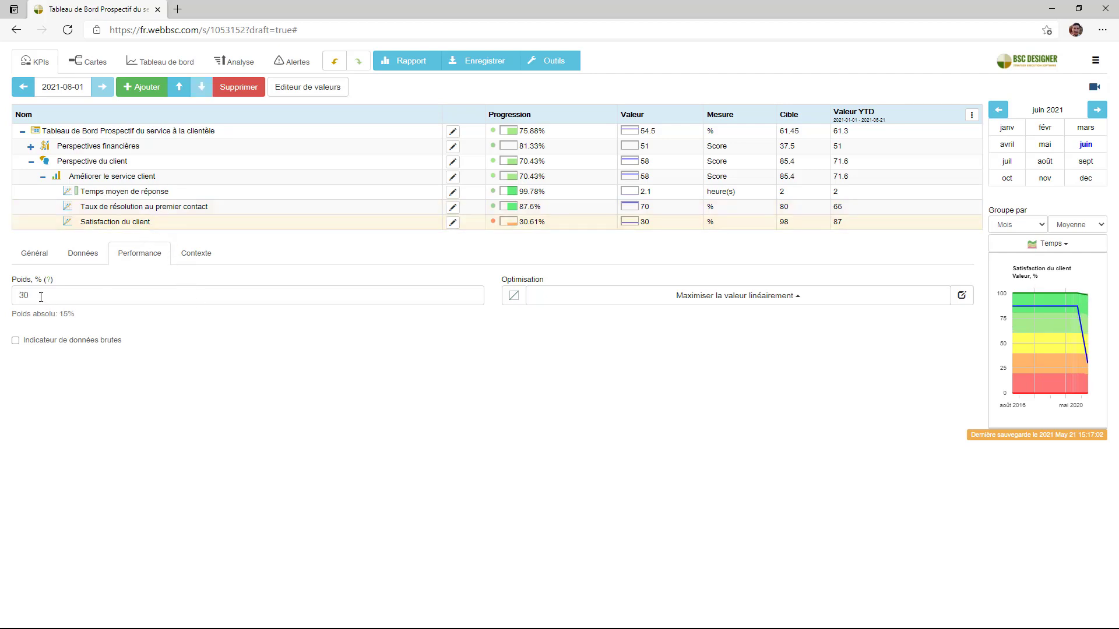
pyautogui.moveTo(40, 295); pyautogui.dragTo(16, 295)
pyautogui.moveTo(80, 316); pyautogui.dragTo(26, 316)
pyautogui.click(34, 323)
pyautogui.click(14, 292)
pyautogui.moveTo(76, 316); pyautogui.dragTo(57, 314)
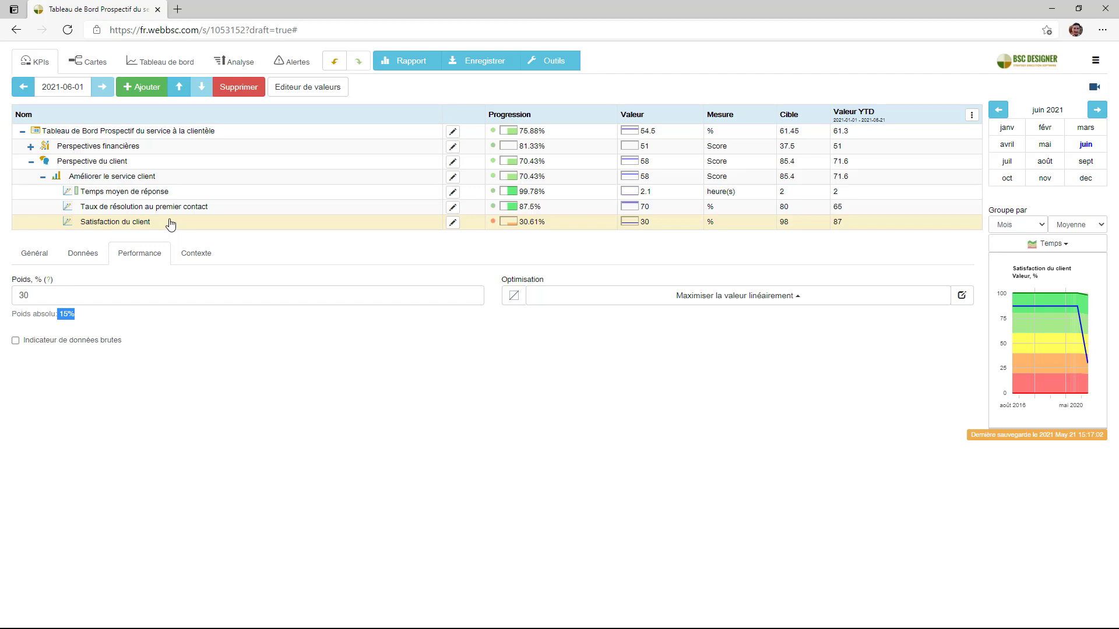
pyautogui.click(156, 177)
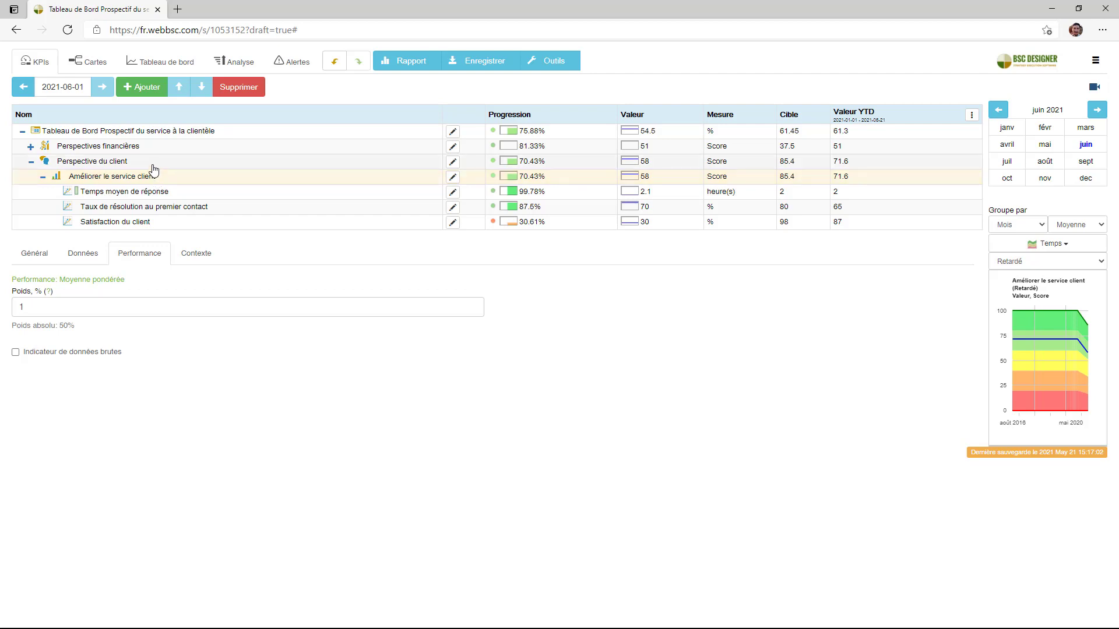
pyautogui.click(155, 169)
# Switch the chart for Satisfaction du client to the Poids type
pyautogui.click(216, 226)
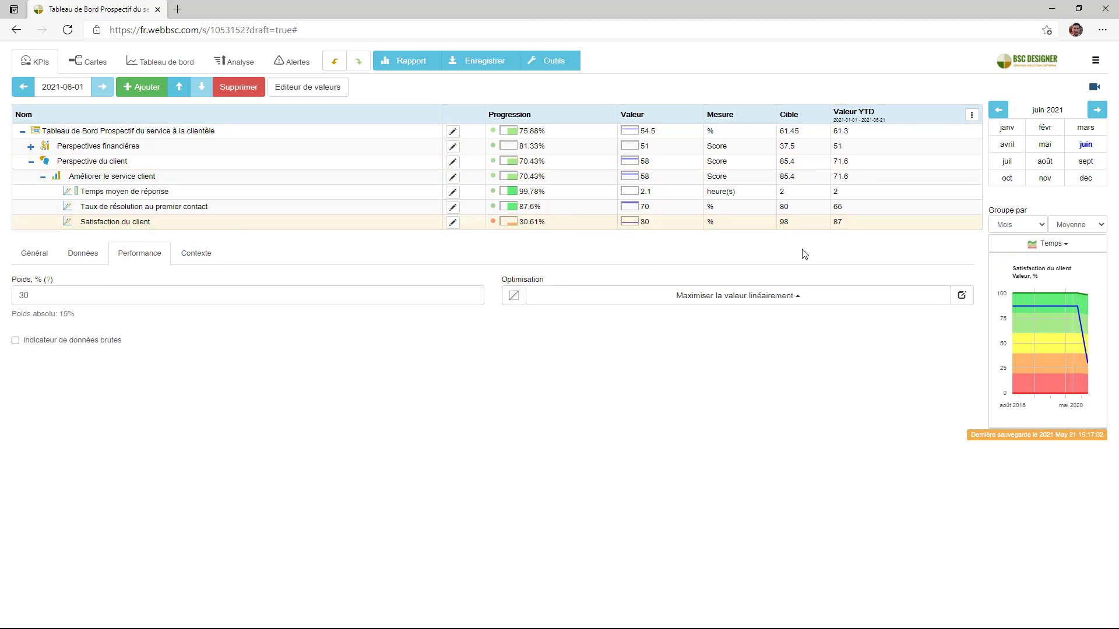
pyautogui.click(999, 245)
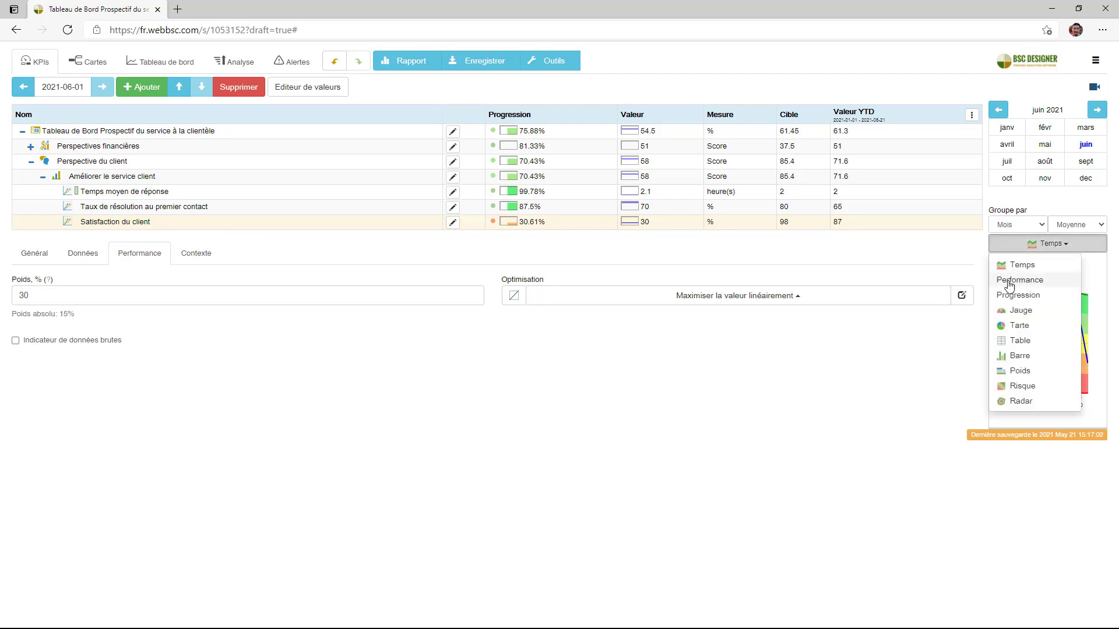
pyautogui.click(1020, 370)
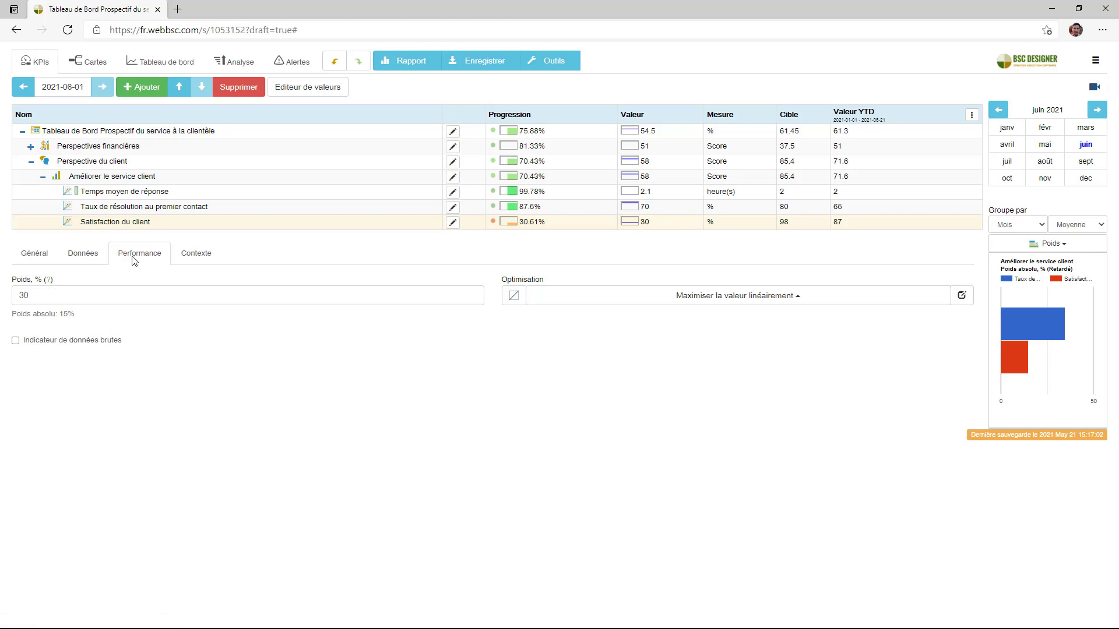
# Run the Poids absolu analysis on the indicators and sort the list by absolute weight
pyautogui.click(226, 70)
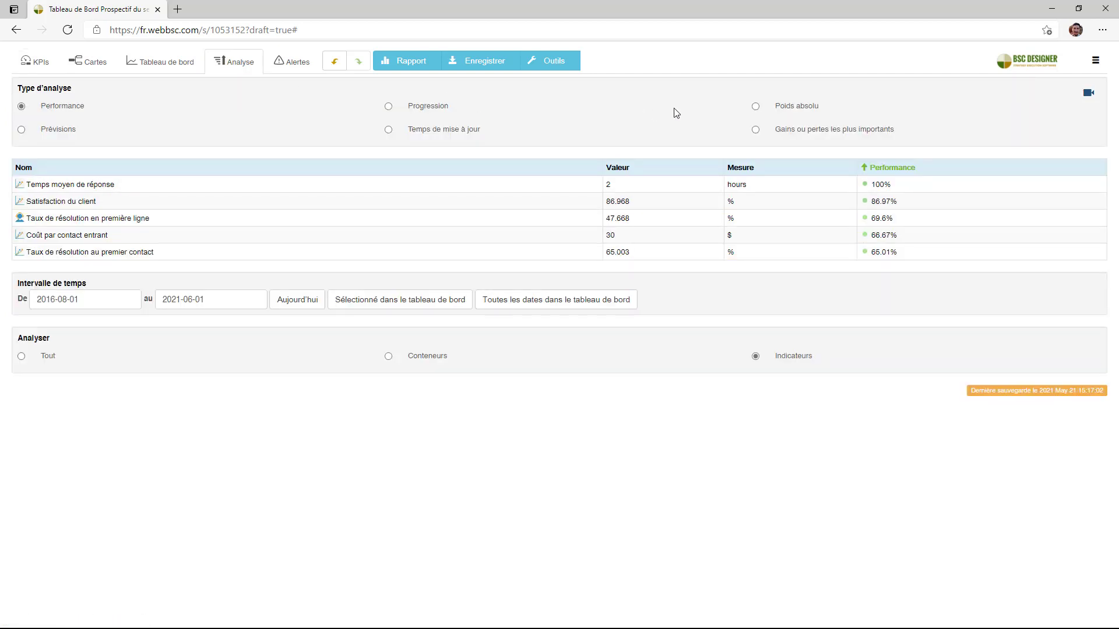
pyautogui.click(755, 107)
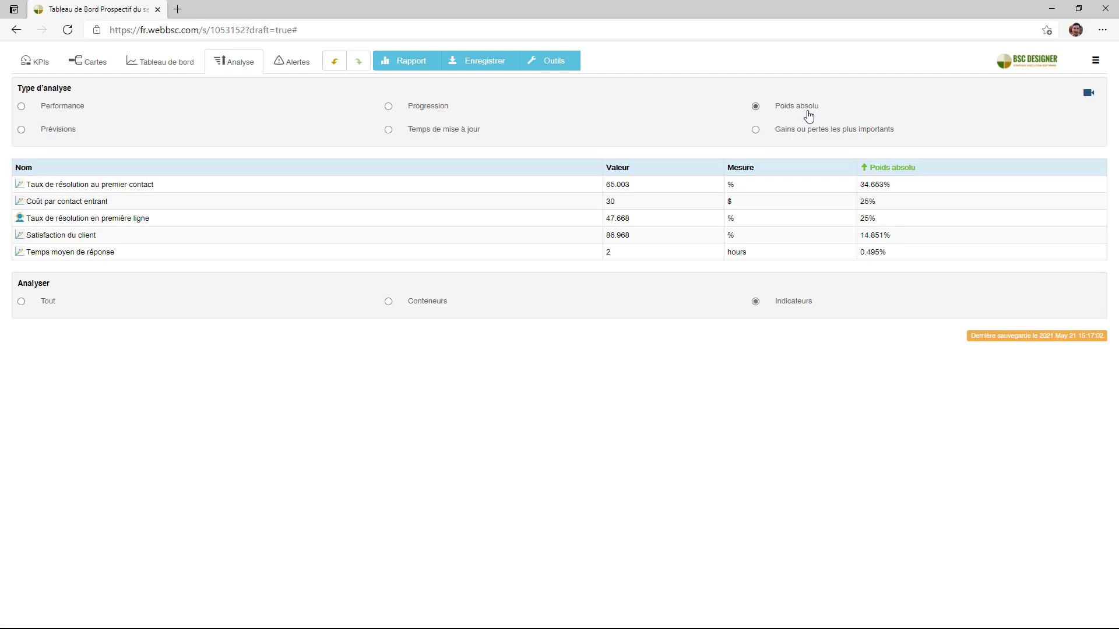
pyautogui.click(874, 168)
pyautogui.click(874, 172)
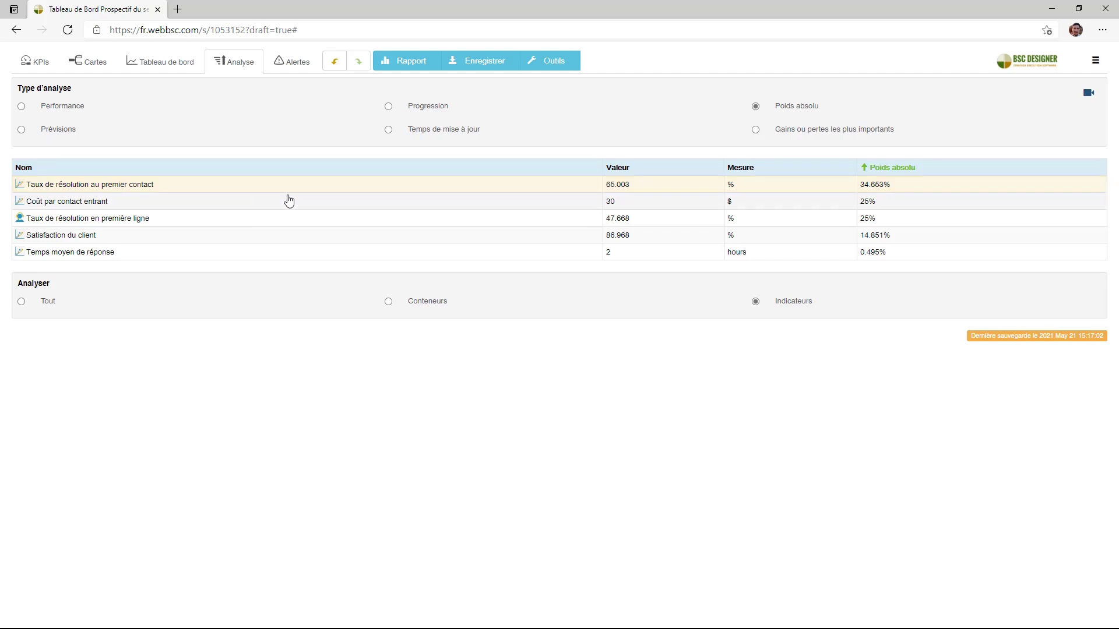
# Look through the available report profiles without generating a report, and return to the KPI list
pyautogui.click(410, 68)
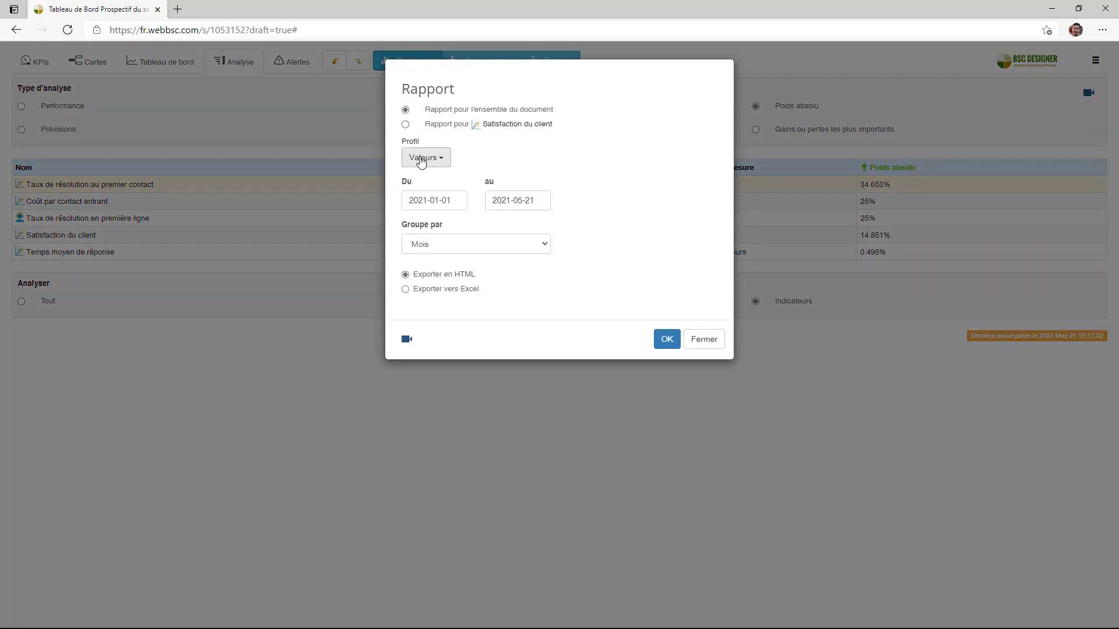
pyautogui.click(423, 162)
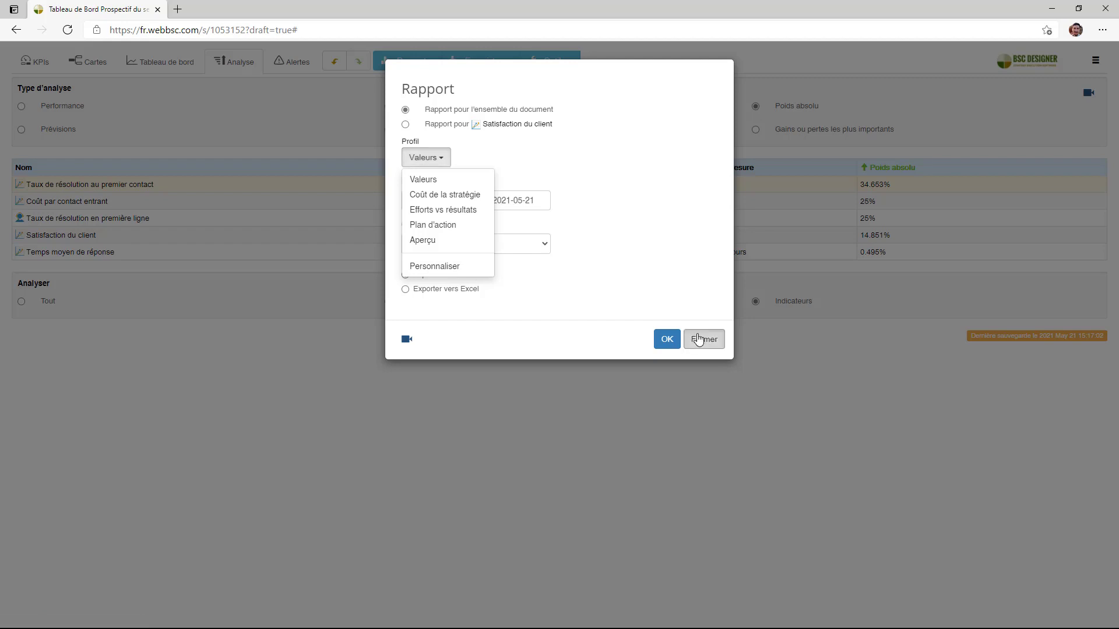
pyautogui.click(699, 340)
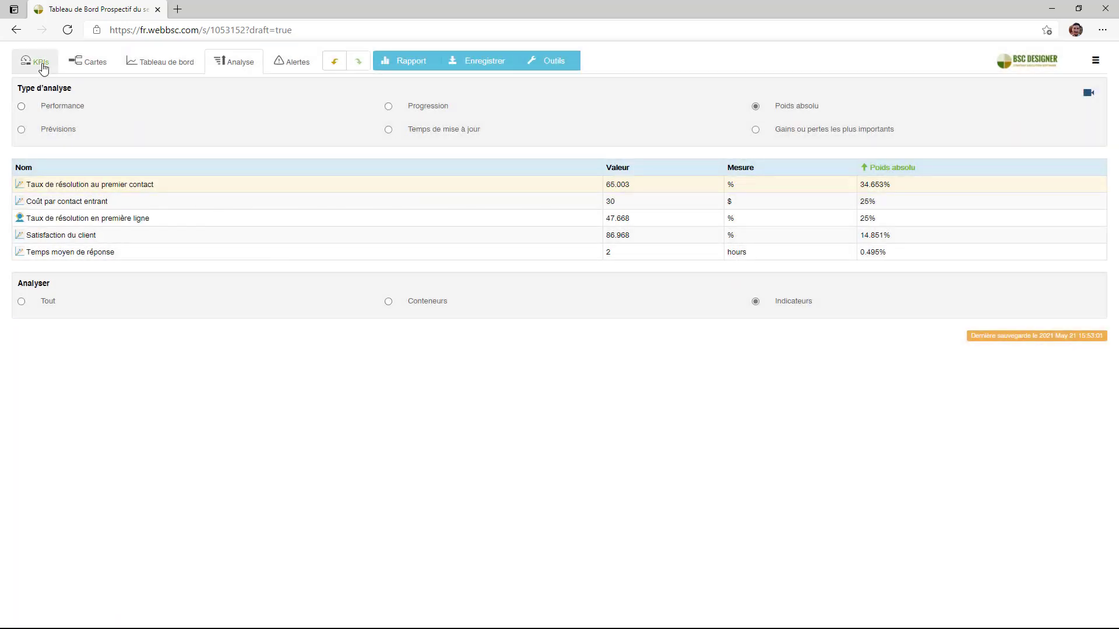
pyautogui.click(41, 63)
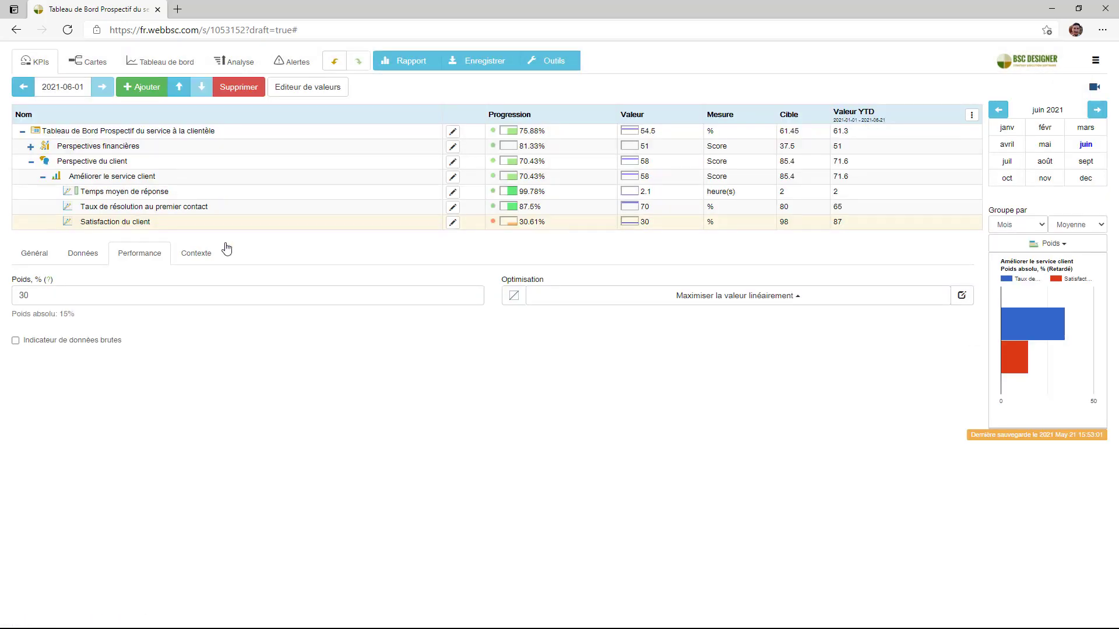